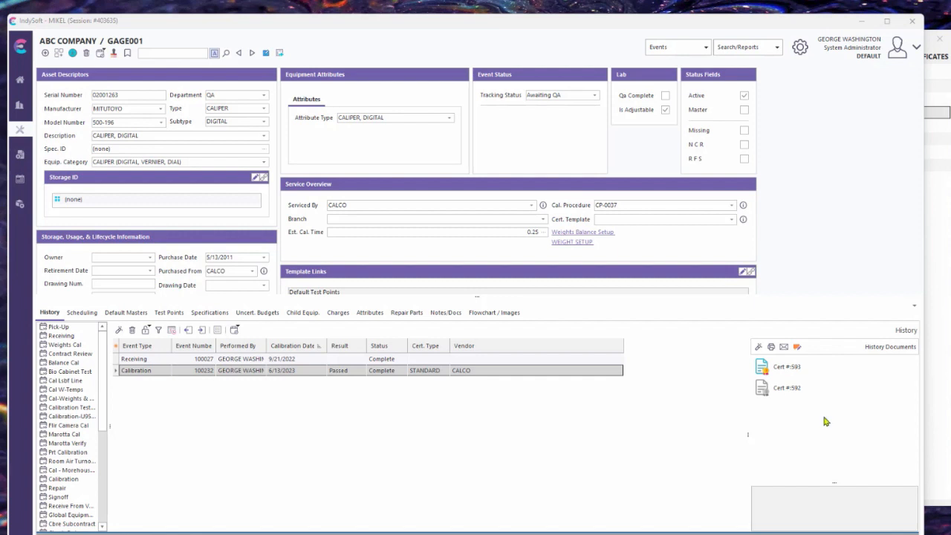
Step: Open the system-wide preferences in Administration and display the user defined company labels
left_click(799, 48)
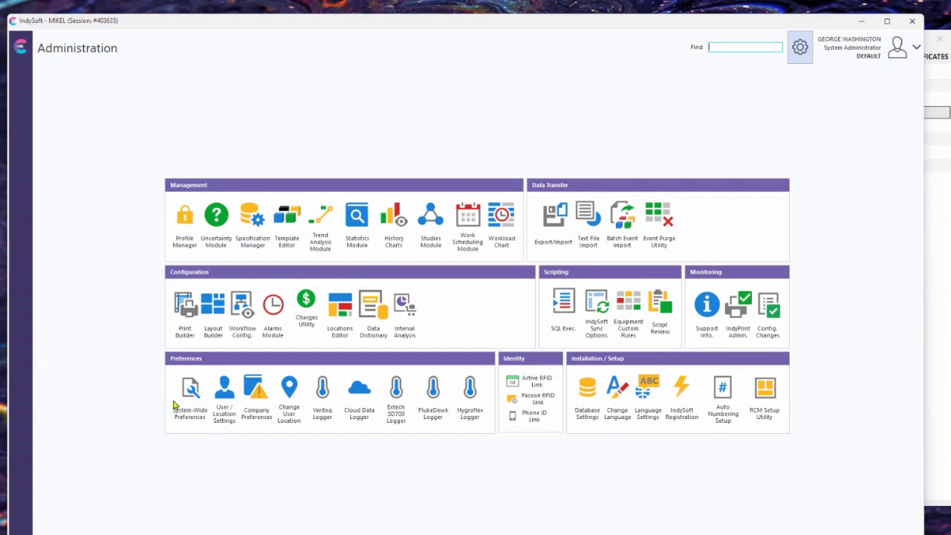
left_click(179, 403)
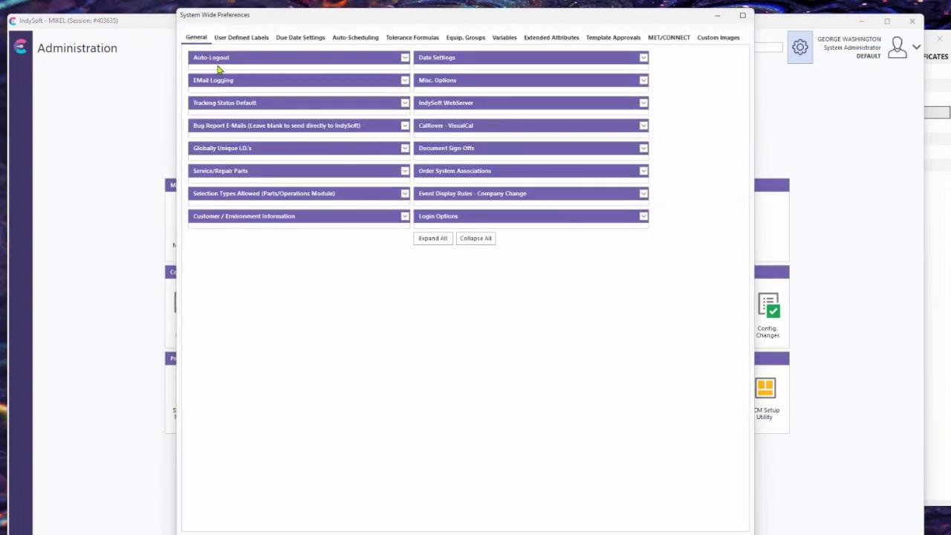
left_click(233, 41)
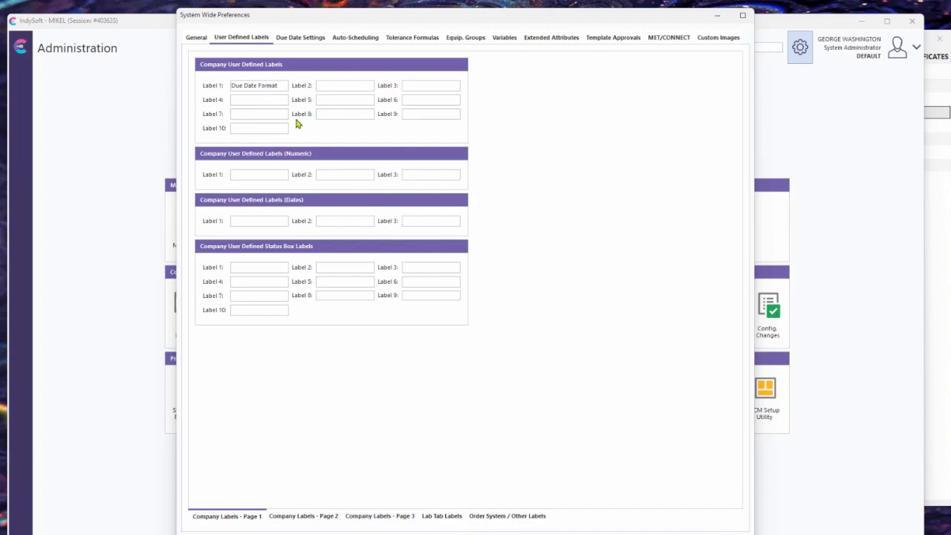
Step: Review all three pages of company user defined labels, highlight the Label 1 text on page 1, and leave the preferences
left_click(327, 516)
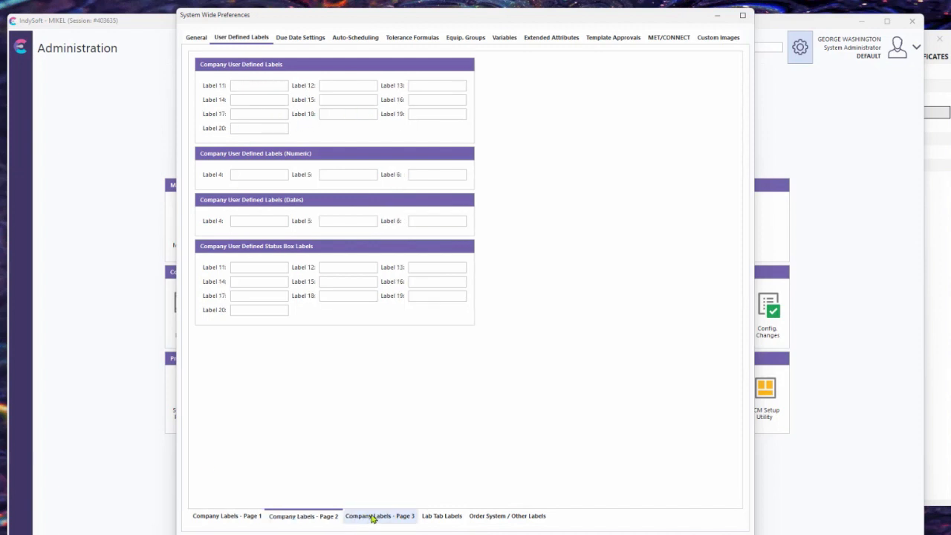
left_click(373, 517)
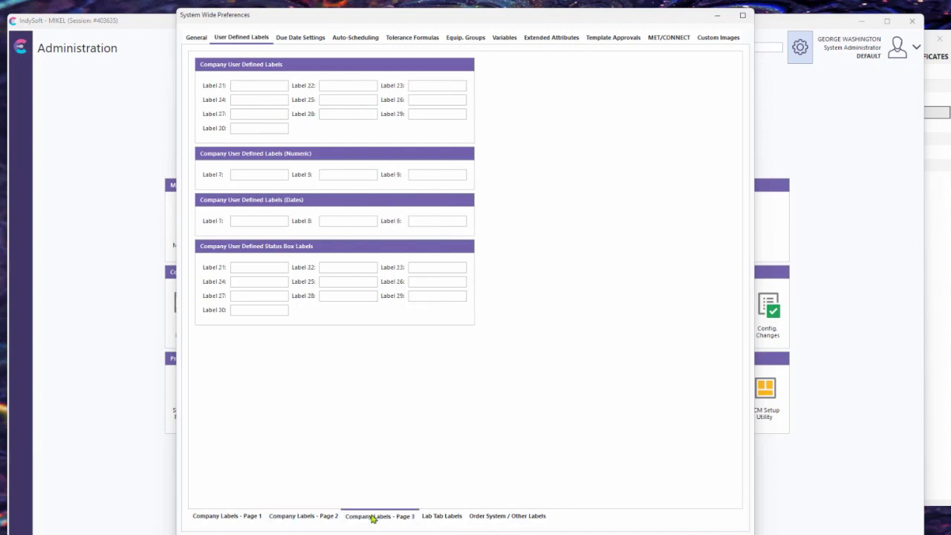
left_click(229, 517)
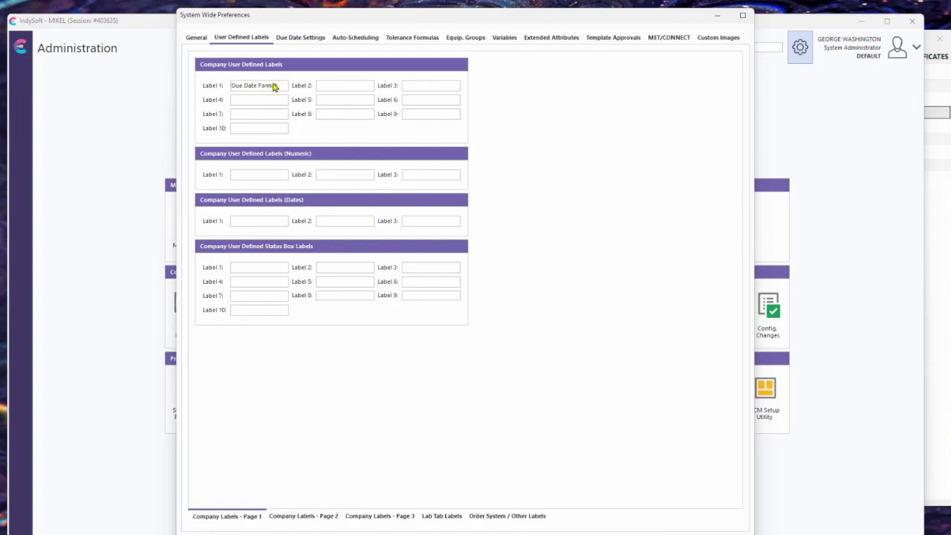
left_click_drag(281, 85, 224, 84)
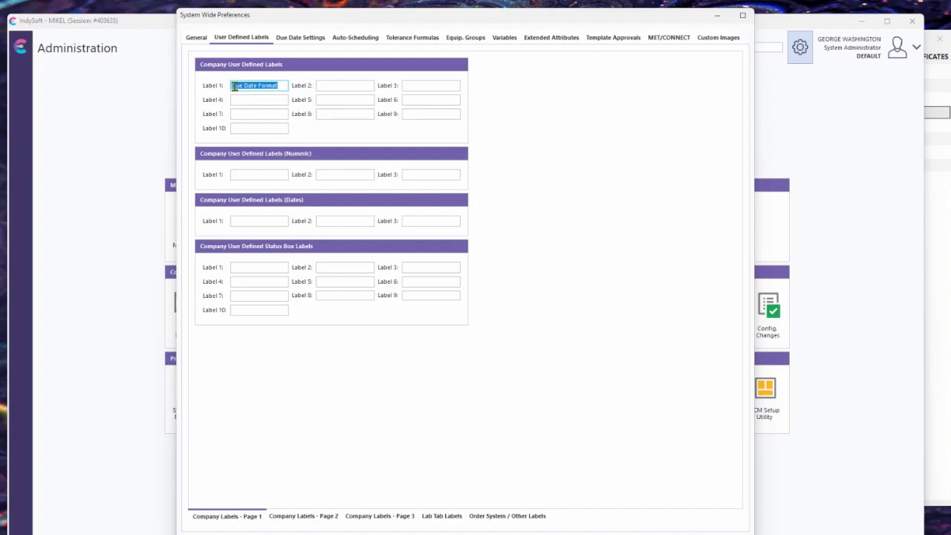
left_click_drag(282, 87, 223, 85)
left_click(588, 401)
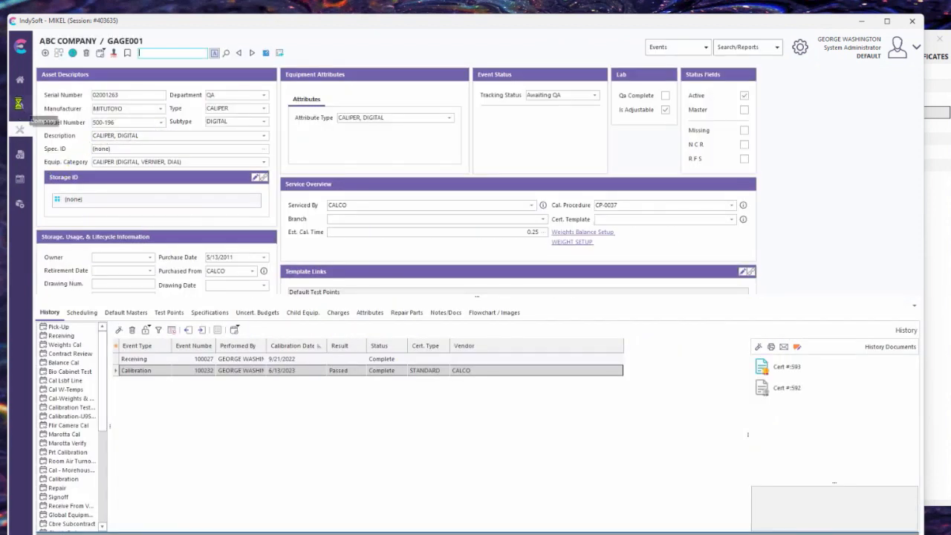
Step: View ABC COMPANY's custom fields and look through the date formats offered for Due Date Format
left_click(20, 107)
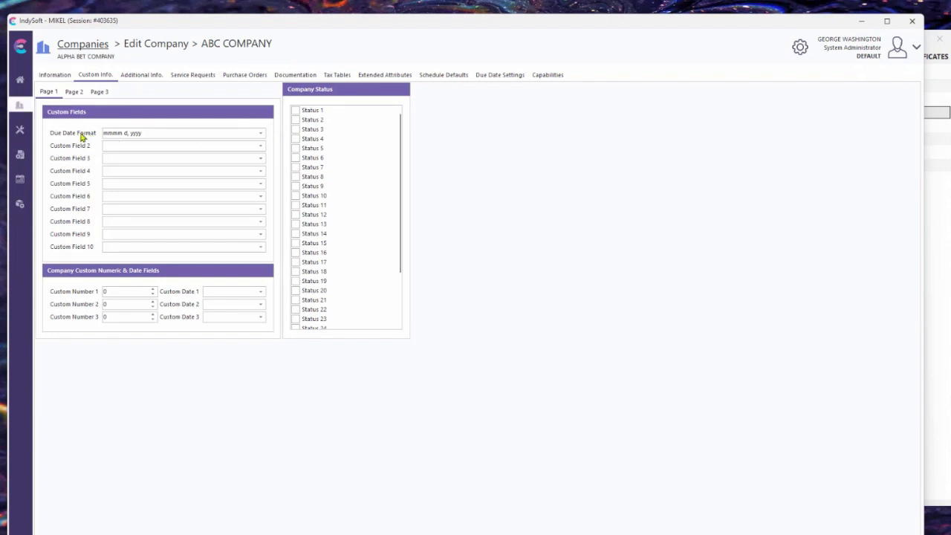
left_click(148, 133)
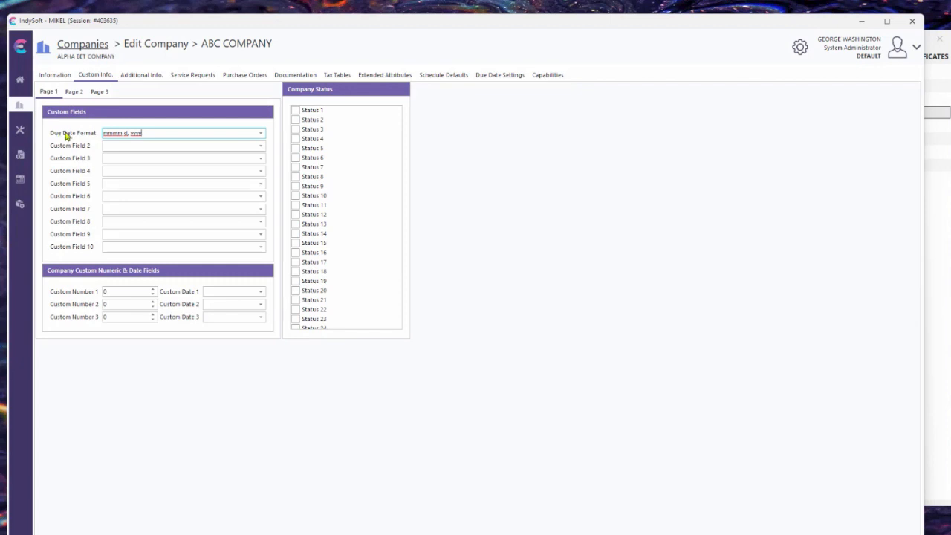
left_click(261, 138)
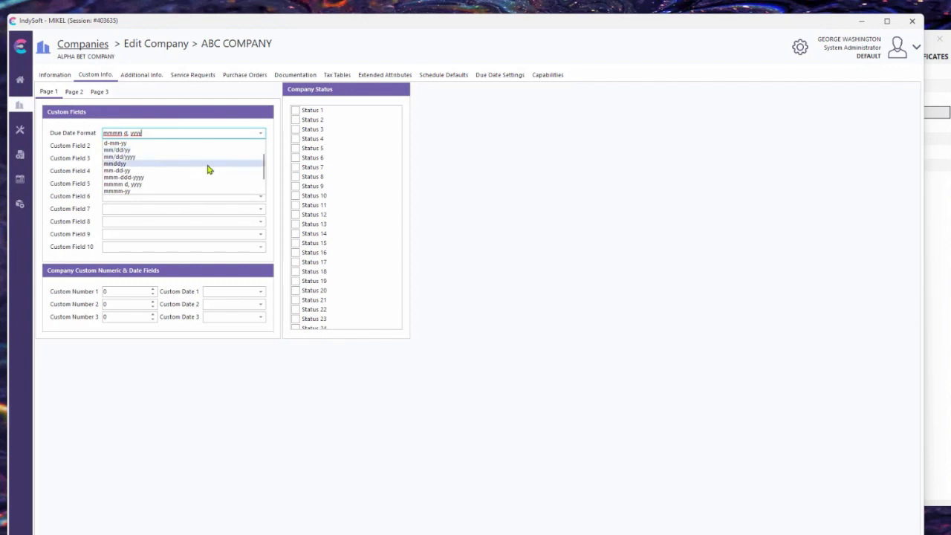
scroll(208, 166, "down", 1)
scroll(208, 172, "down", 3)
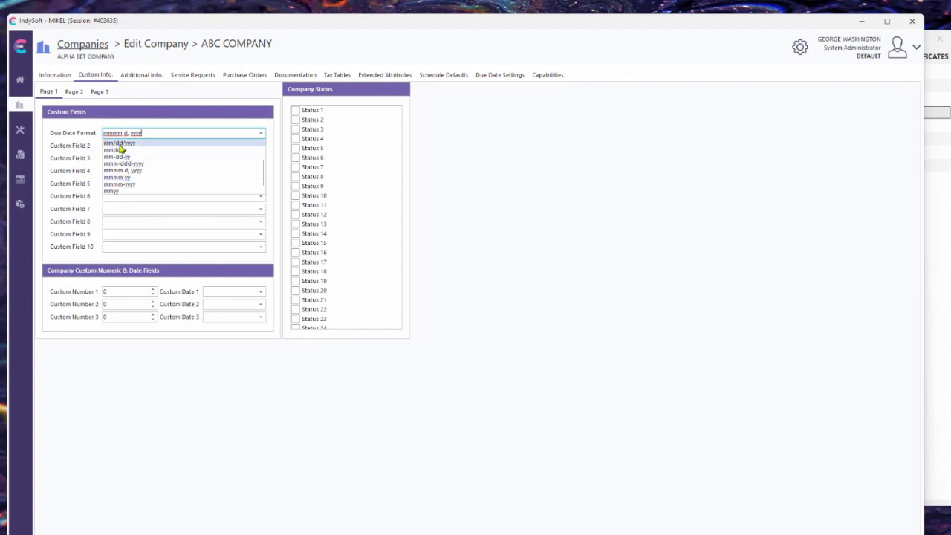
scroll(209, 177, "up", 4)
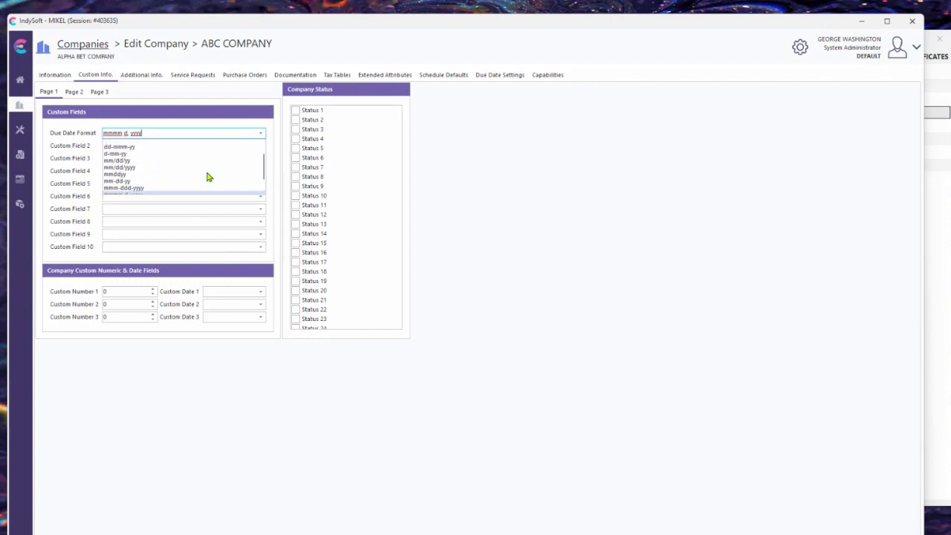
scroll(209, 177, "down", 3)
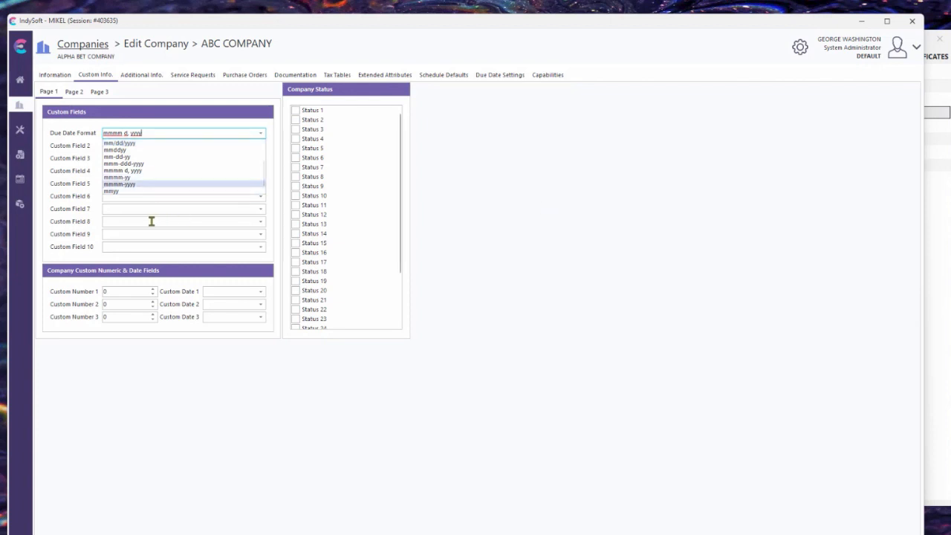
left_click(166, 130)
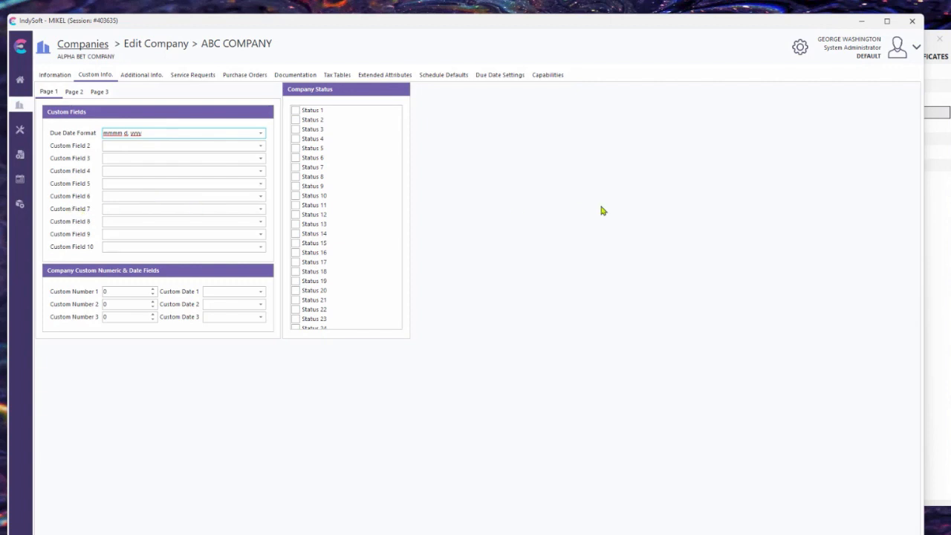
Step: Switch to PrintBuilder, open the STANDARD certificate template in the report designer, and show its subEvents subreport
left_click(938, 257)
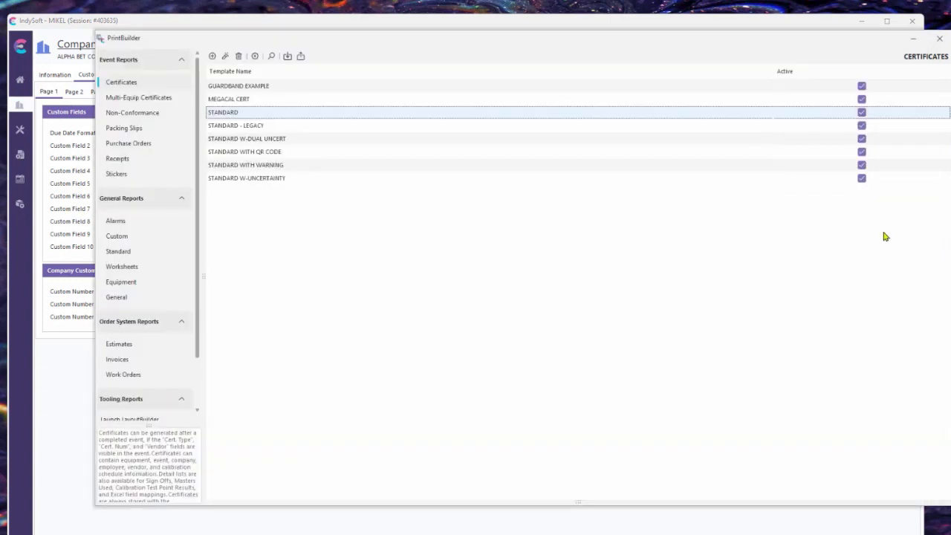
double_click(222, 117)
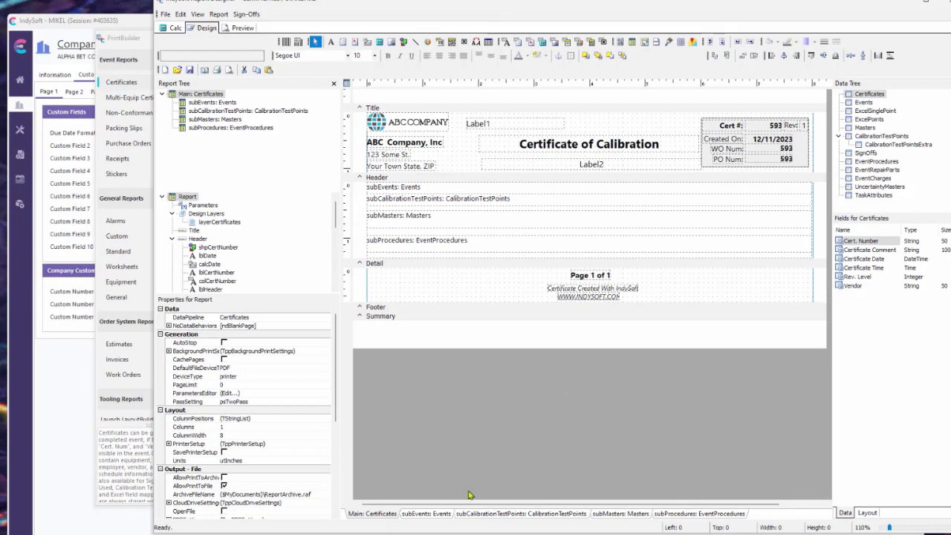
left_click(426, 513)
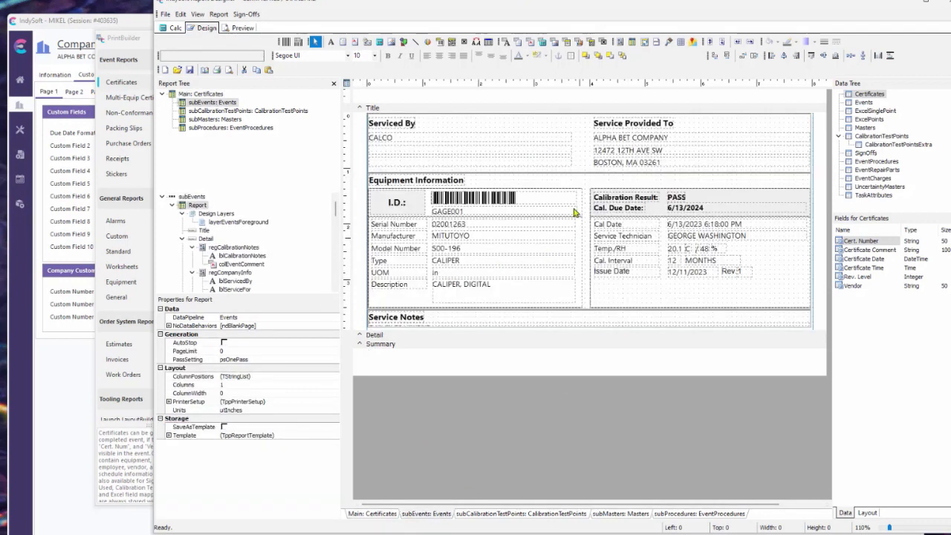
Step: Select the Cal. Due Date value in the equipment information section and examine its DisplayFormat property
left_click(708, 211)
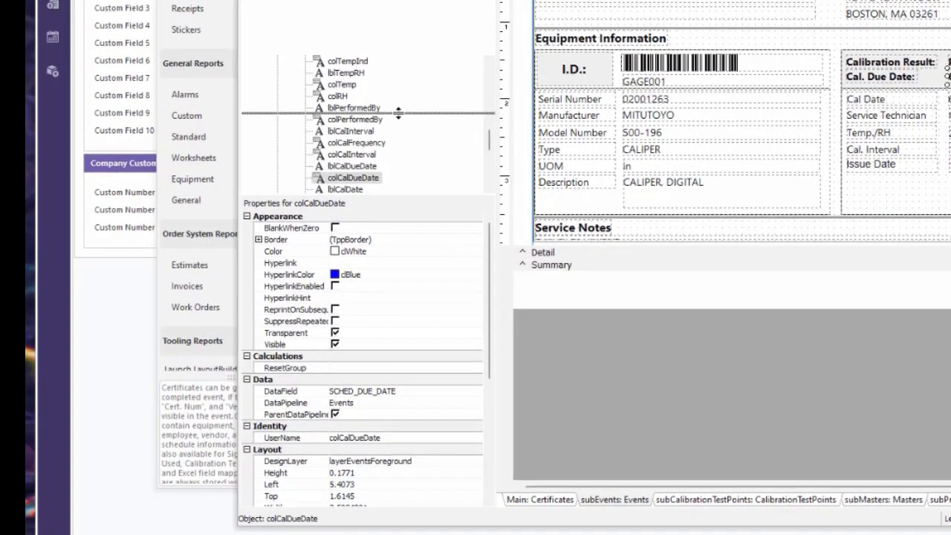
left_click_drag(395, 201, 398, 113)
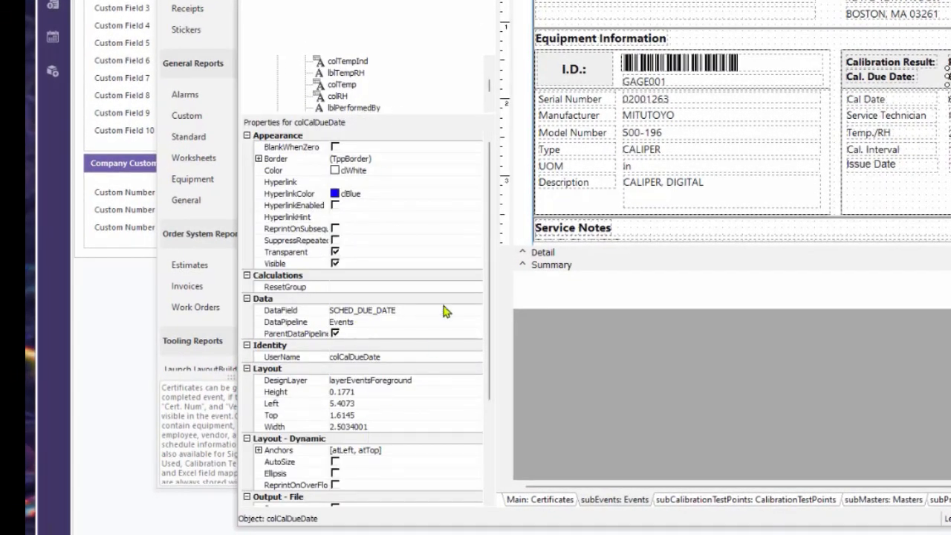
left_click_drag(493, 246, 493, 385)
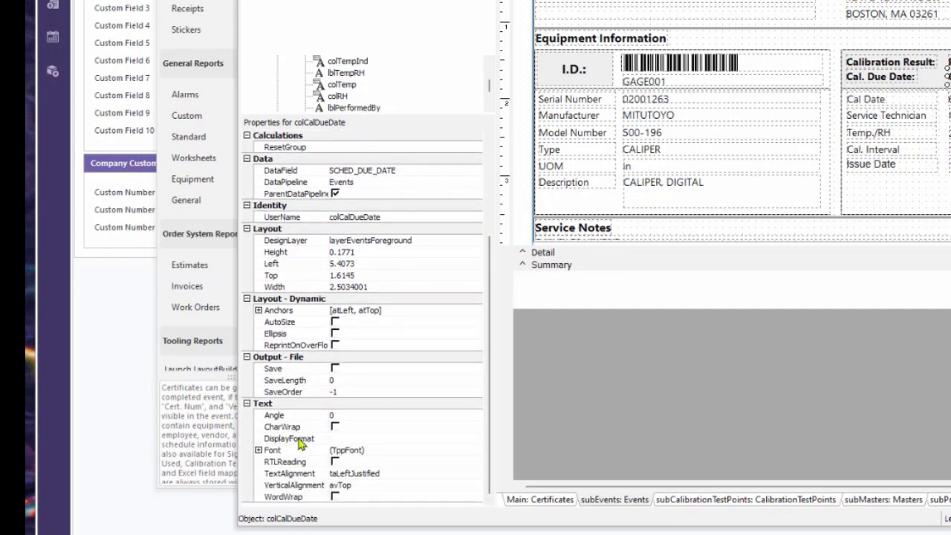
left_click(351, 438)
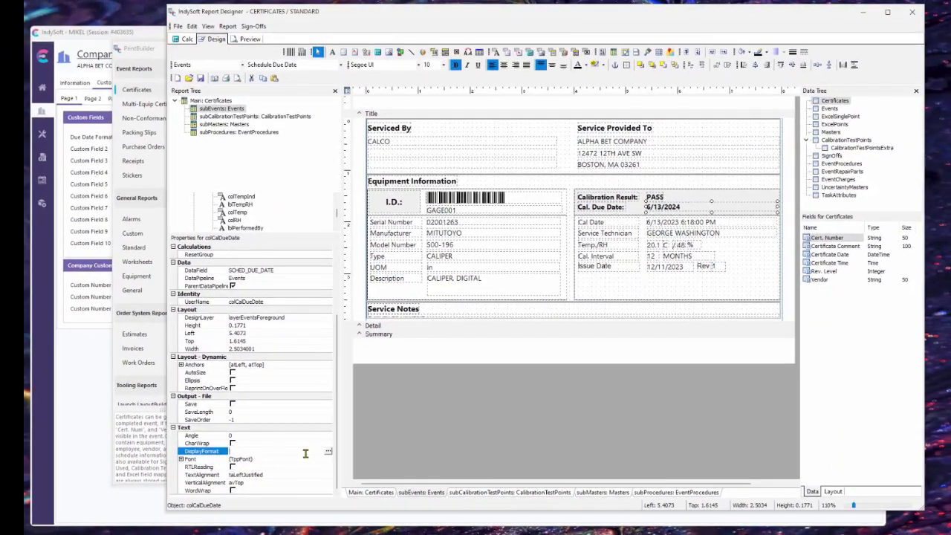
Step: Examine the calculation code of colCalDueDate's OnPrint event, highlighting the Company Custom 1 reference in its condition
left_click(186, 39)
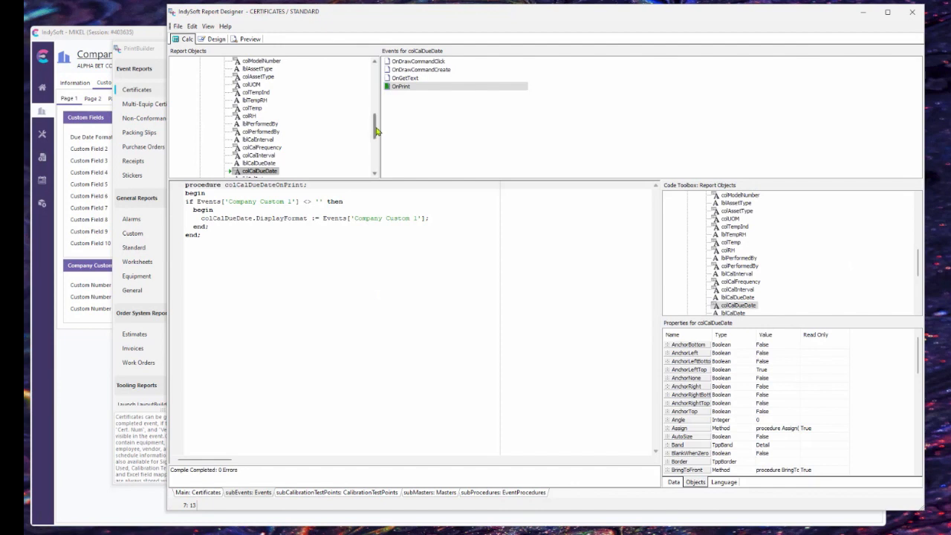
left_click_drag(376, 130, 377, 76)
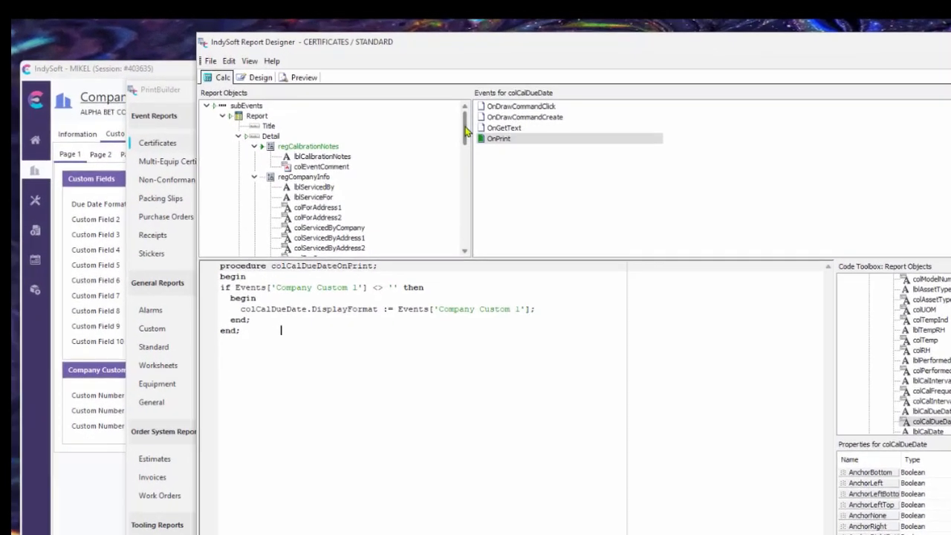
left_click_drag(376, 79, 376, 83)
left_click_drag(517, 167, 517, 243)
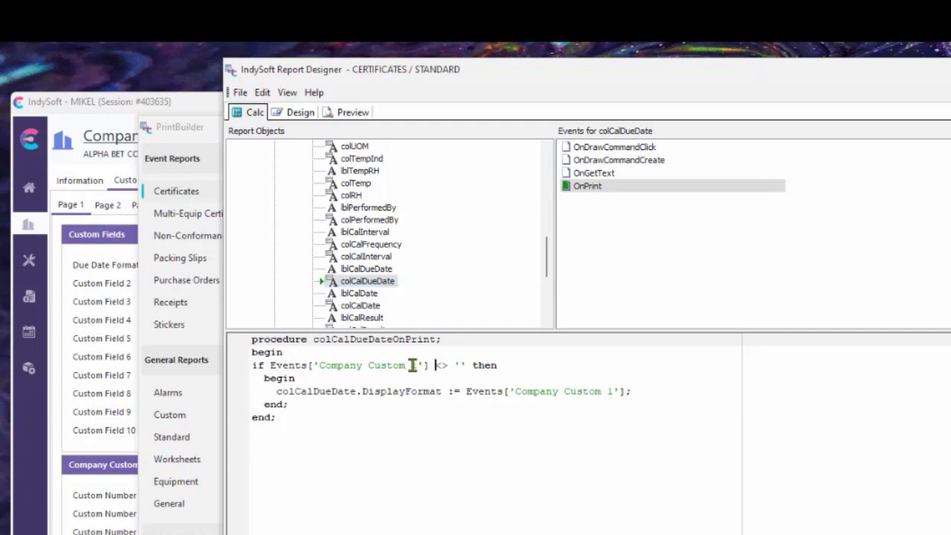
left_click_drag(438, 365, 276, 364)
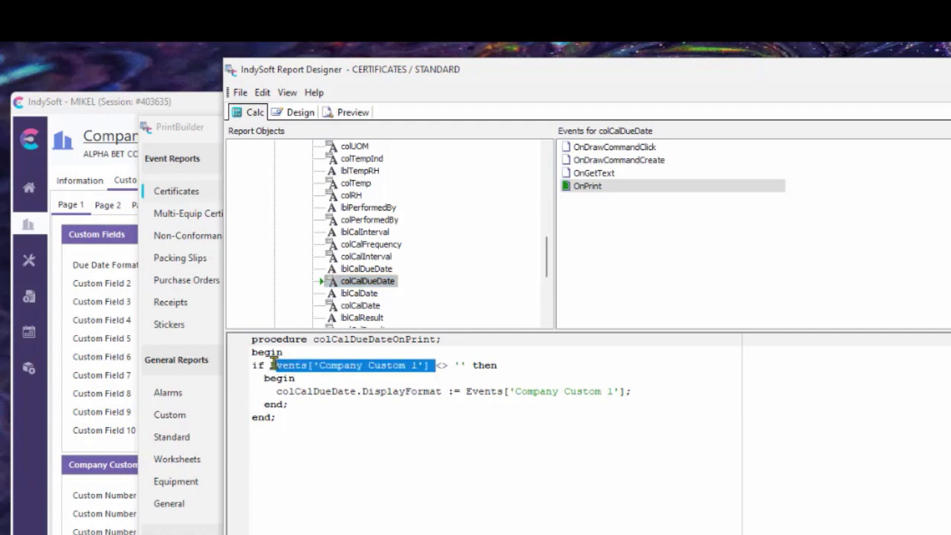
left_click(425, 365)
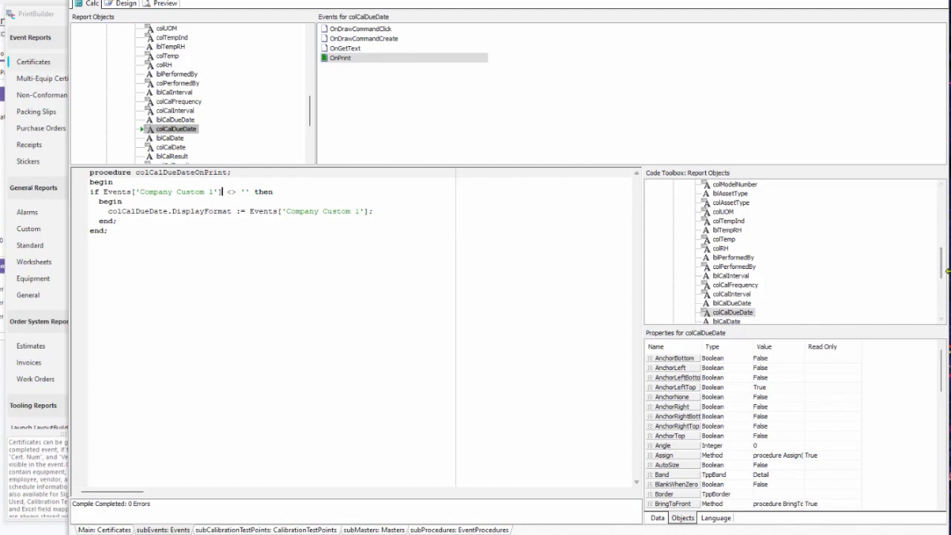
Step: Browse the Events data fields in the code toolbox to find the Company Custom fields
left_click(658, 518)
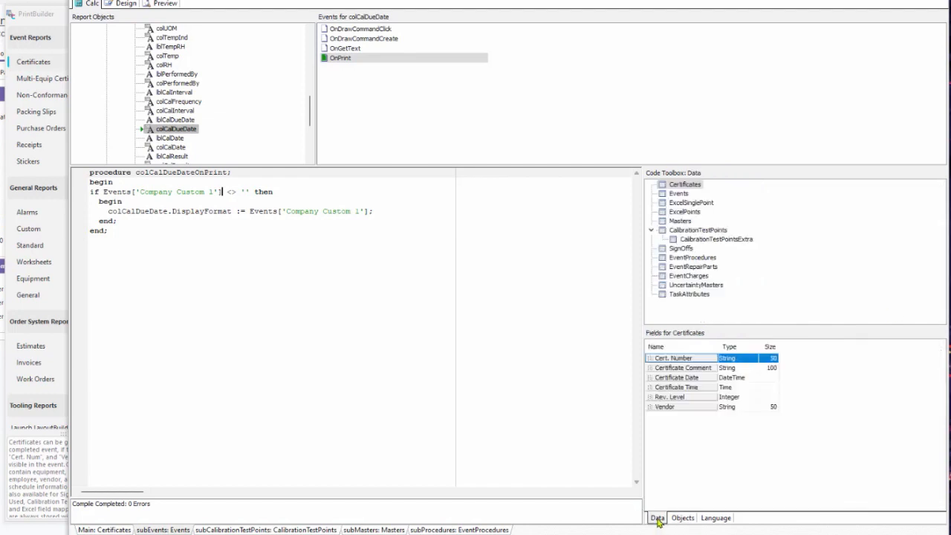
left_click(678, 194)
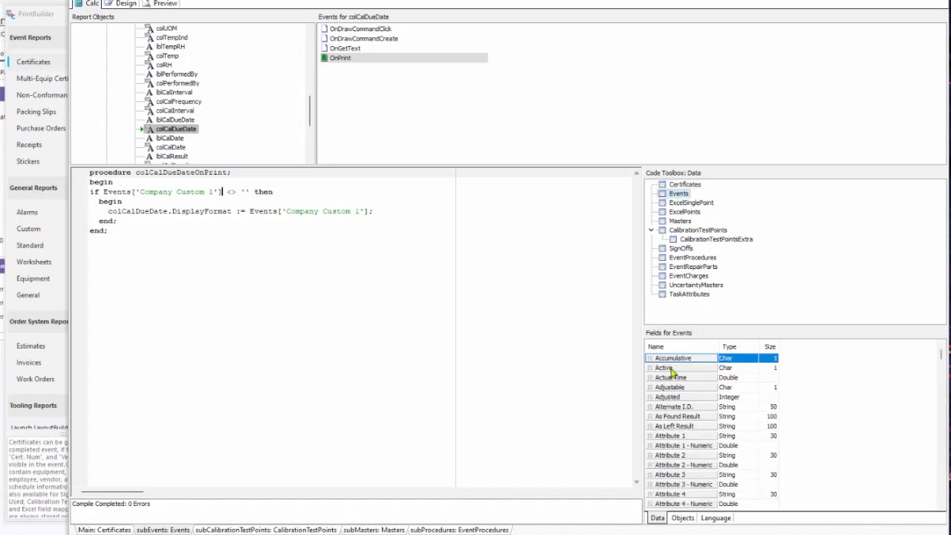
scroll(684, 465, "down", 10)
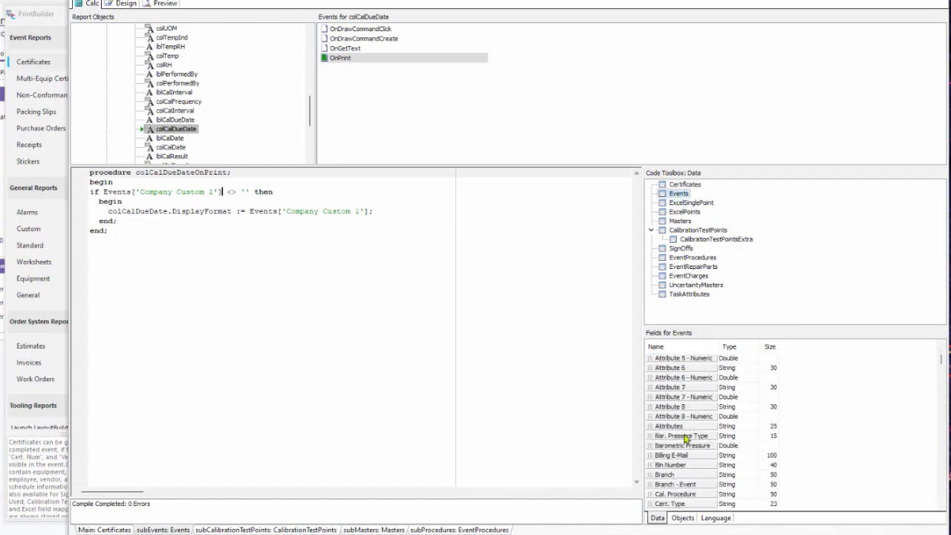
scroll(685, 439, "down", 1)
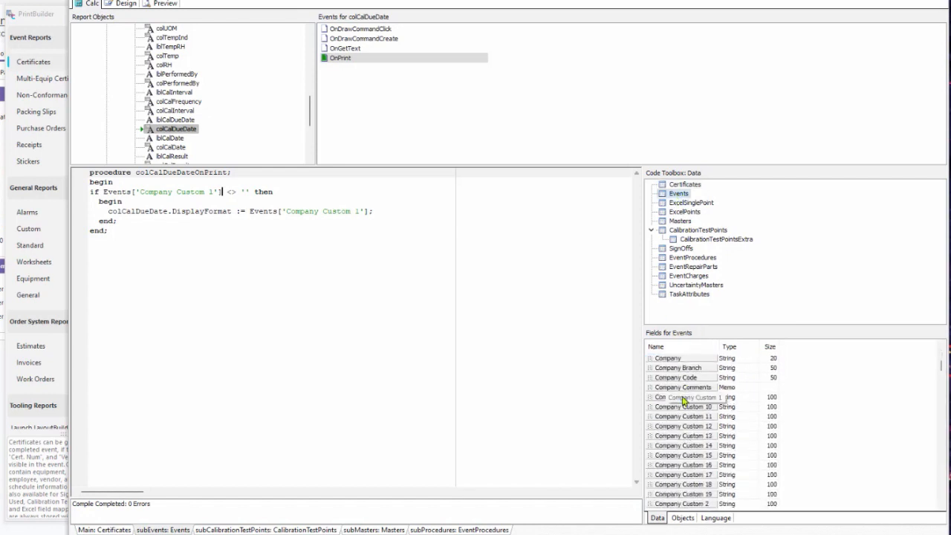
scroll(682, 464, "down", 2)
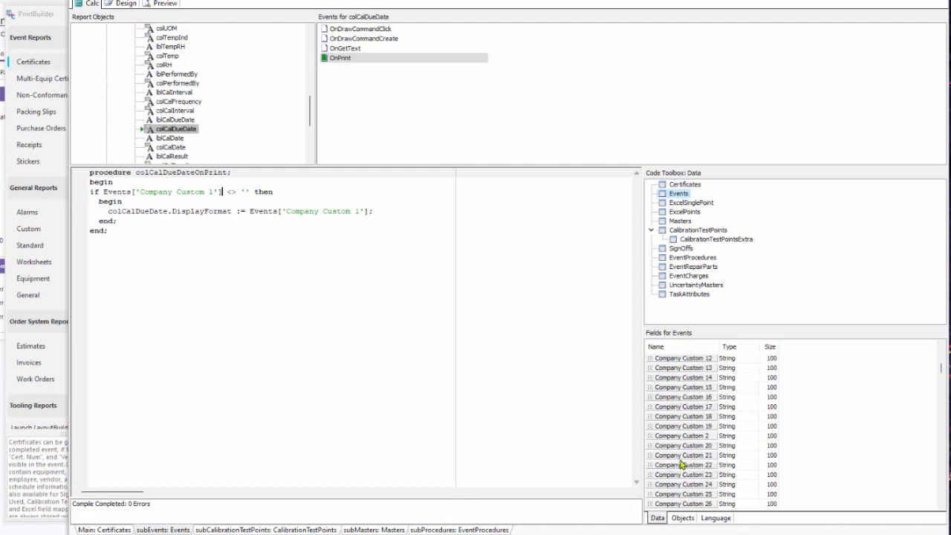
scroll(682, 464, "down", 1)
Step: Insert a trial reference to the Events field Company Custom 21 below the OnPrint procedure and delete it again
left_click(671, 446)
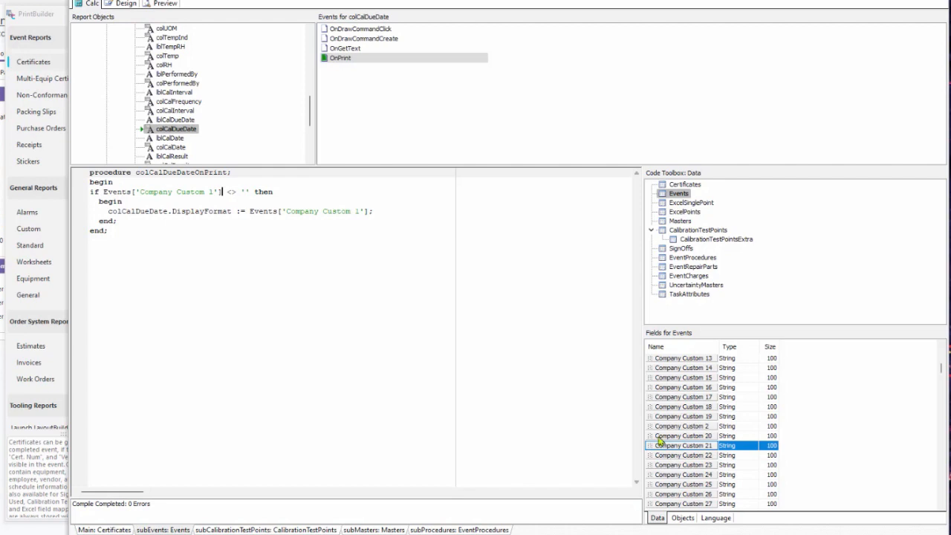
left_click(275, 267)
left_click_drag(682, 445, 97, 254)
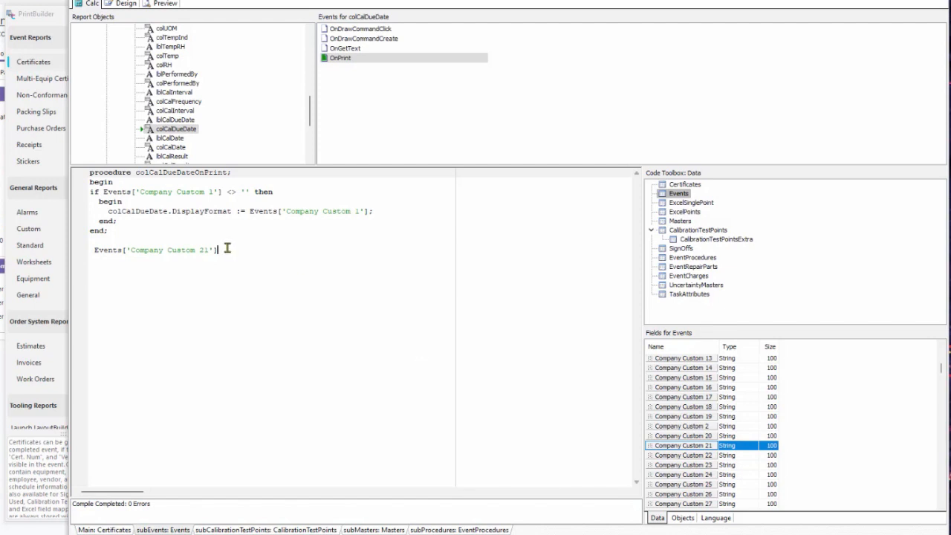
left_click_drag(227, 248, 58, 245)
key("Delete")
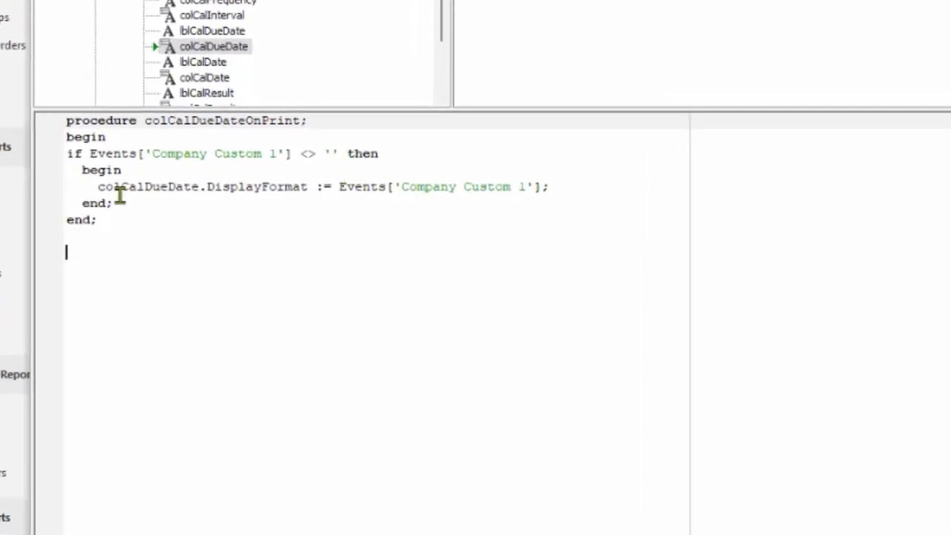
Step: Locate colCalDueDate's DisplayFormat property among the code toolbox's report objects and highlight the statement assigning Company Custom 1 to it
left_click_drag(307, 187, 96, 186)
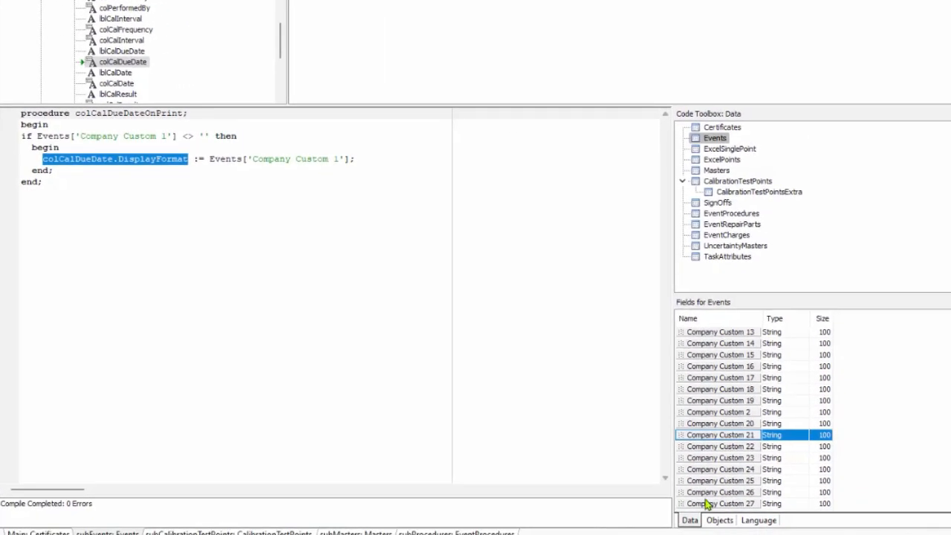
left_click(719, 521)
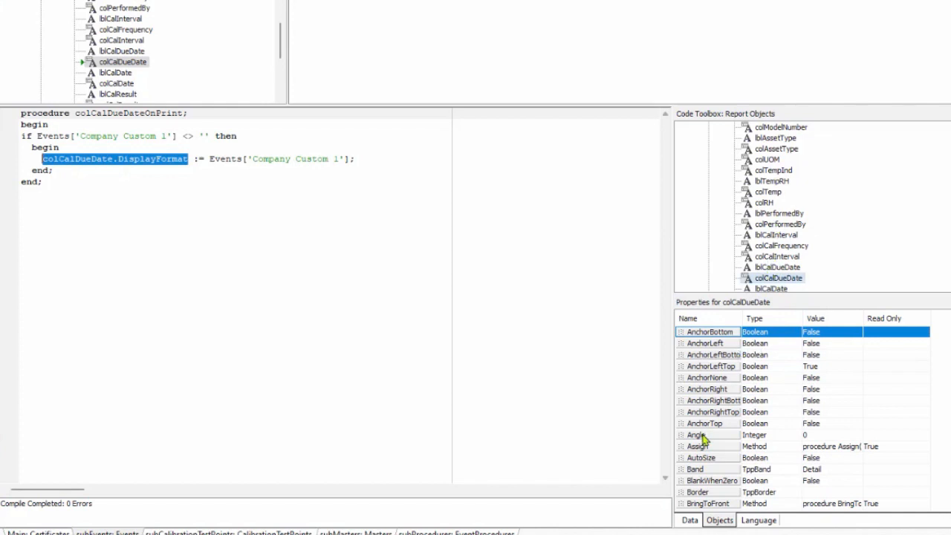
scroll(704, 442, "down", 3)
scroll(706, 469, "down", 1)
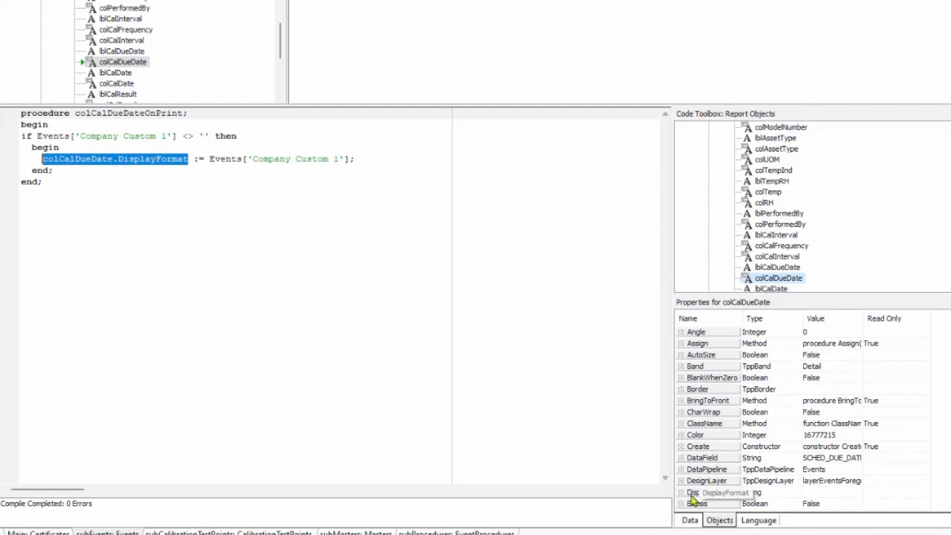
left_click(708, 493)
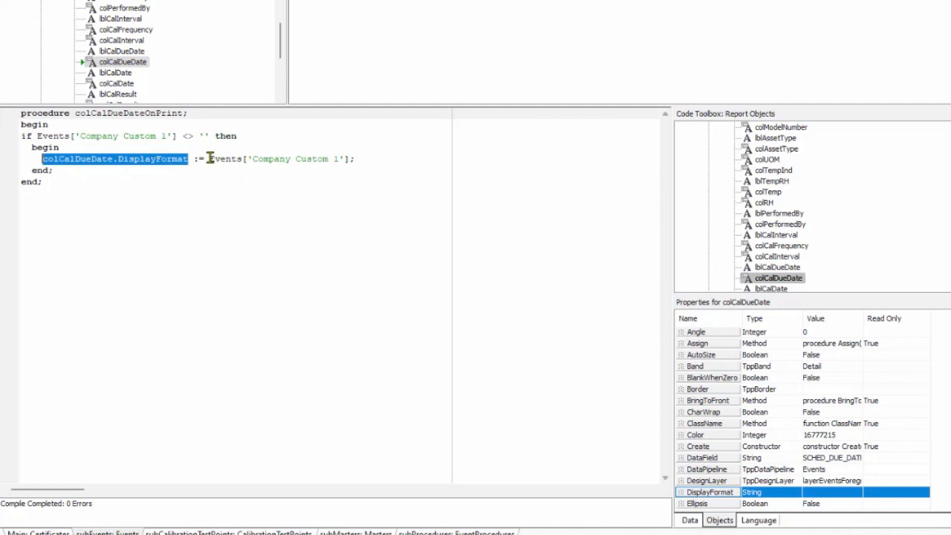
left_click_drag(210, 158, 349, 158)
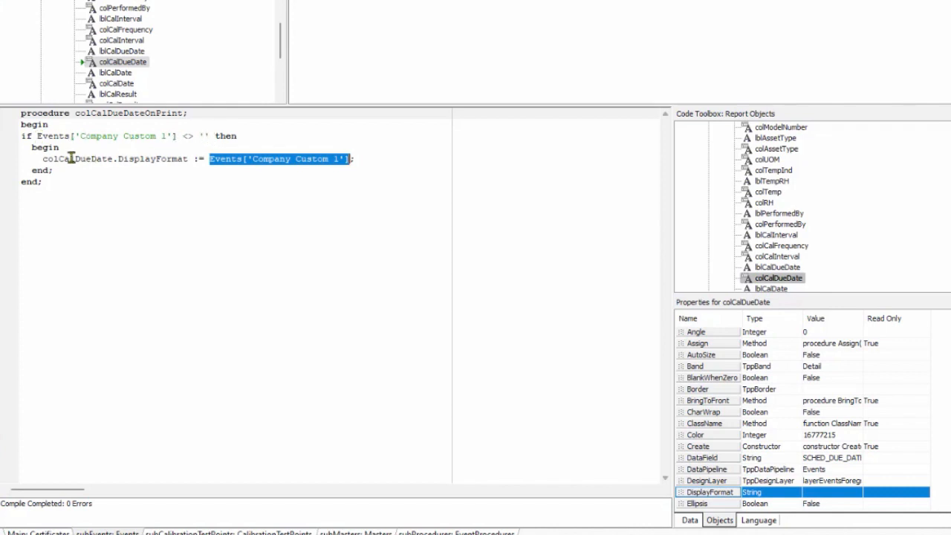
left_click_drag(48, 158, 341, 158)
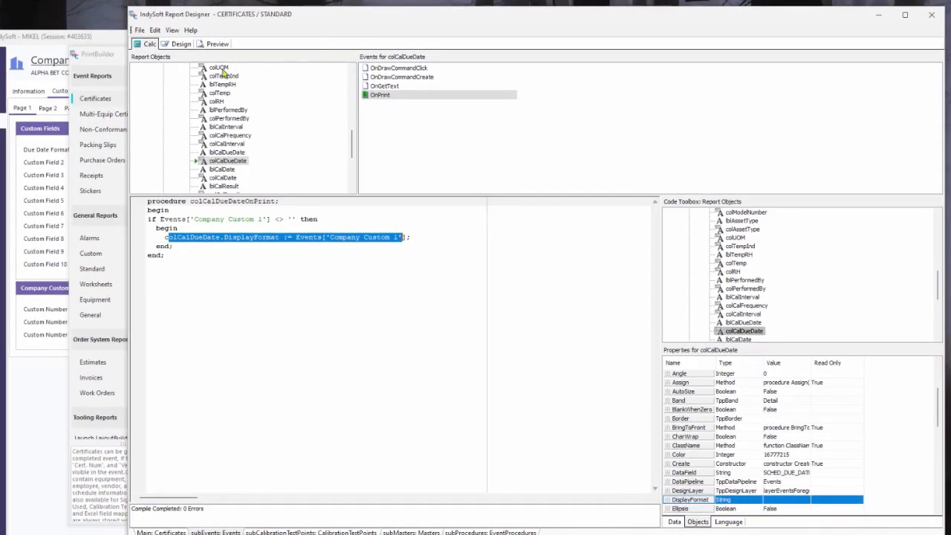
Step: Preview the STANDARD certificate and highlight the Due Date Format value in the ABC COMPANY record for comparison with the printed due date
left_click(179, 44)
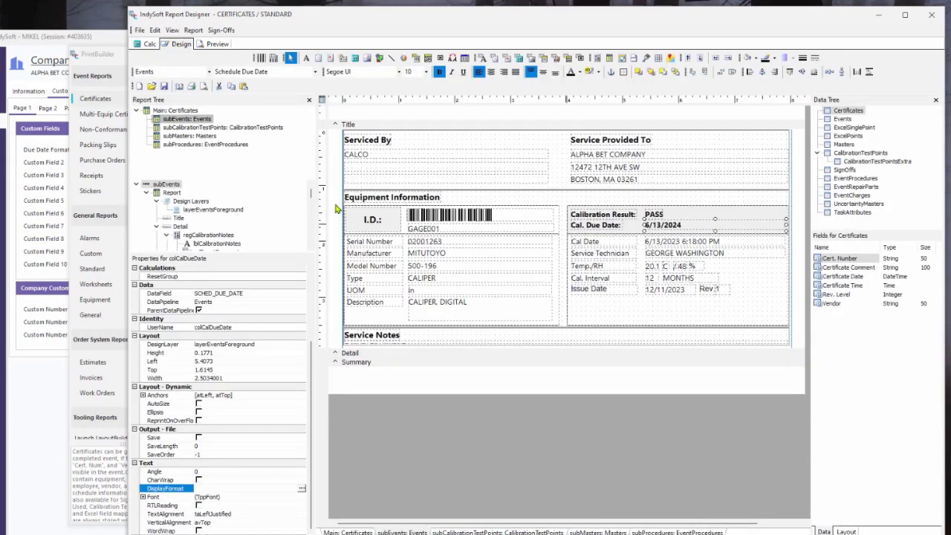
left_click(216, 44)
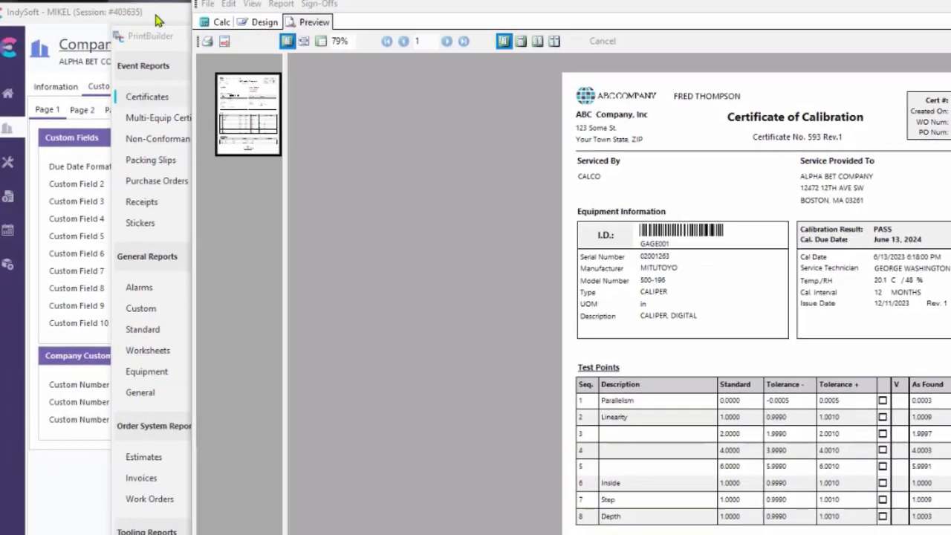
left_click(159, 21)
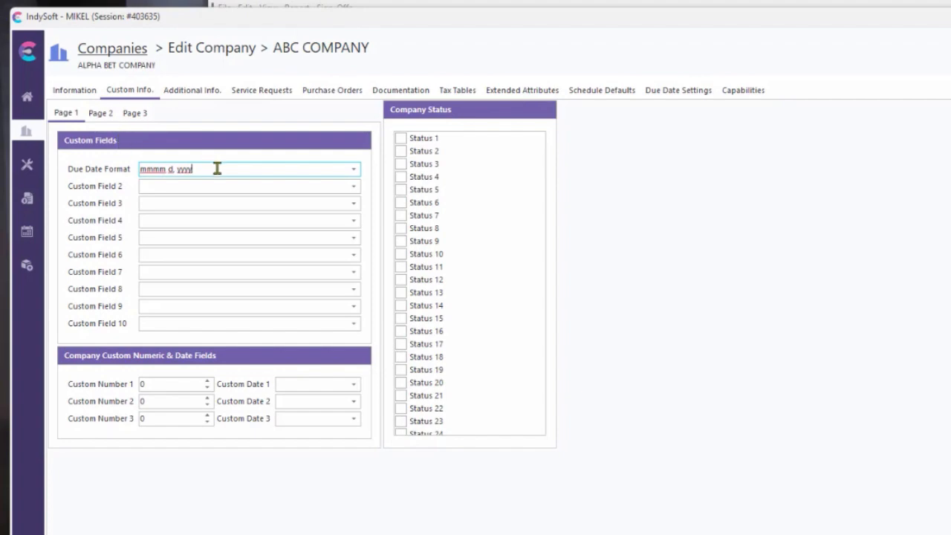
left_click_drag(216, 166, 127, 169)
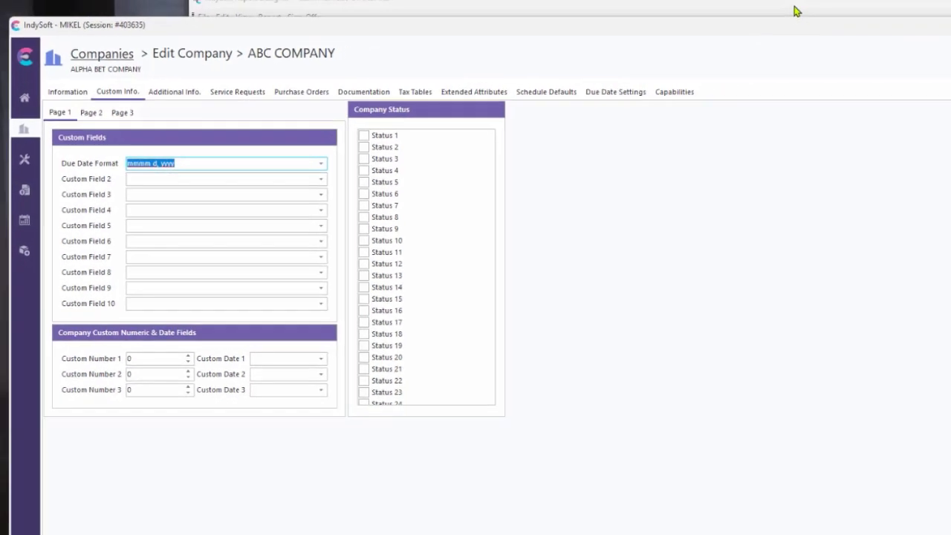
Step: Move the certificate preview window aside and open the list of available Due Date Format options in the ABC COMPANY record
left_click(877, 4)
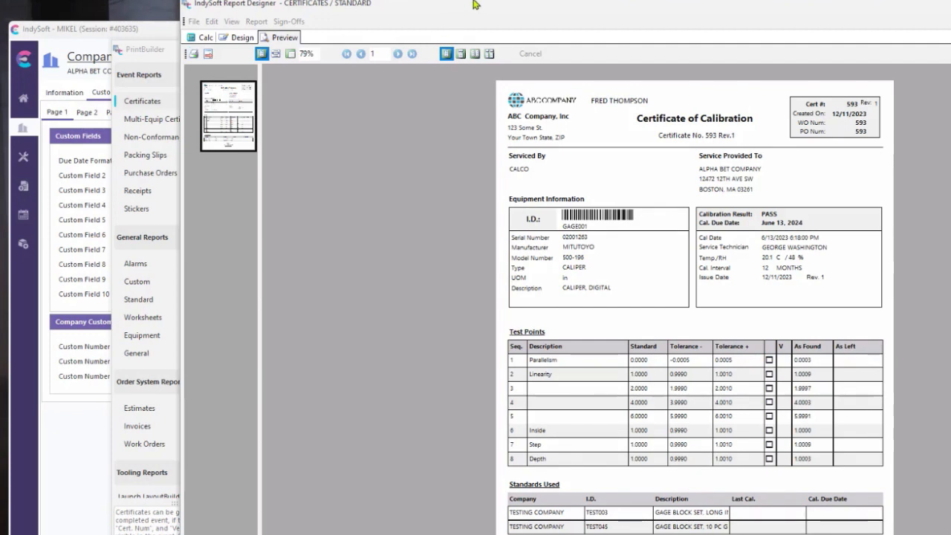
left_click_drag(473, 5, 560, 0)
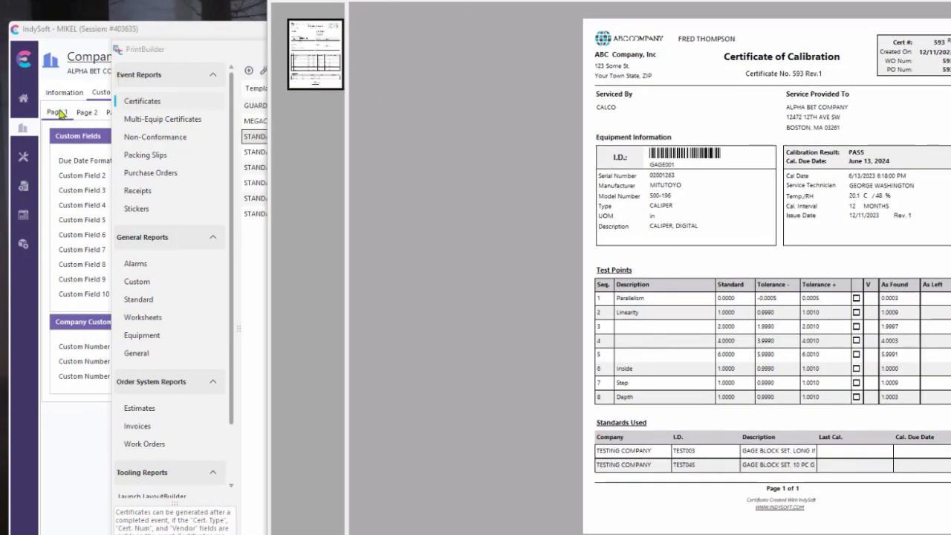
left_click(171, 36)
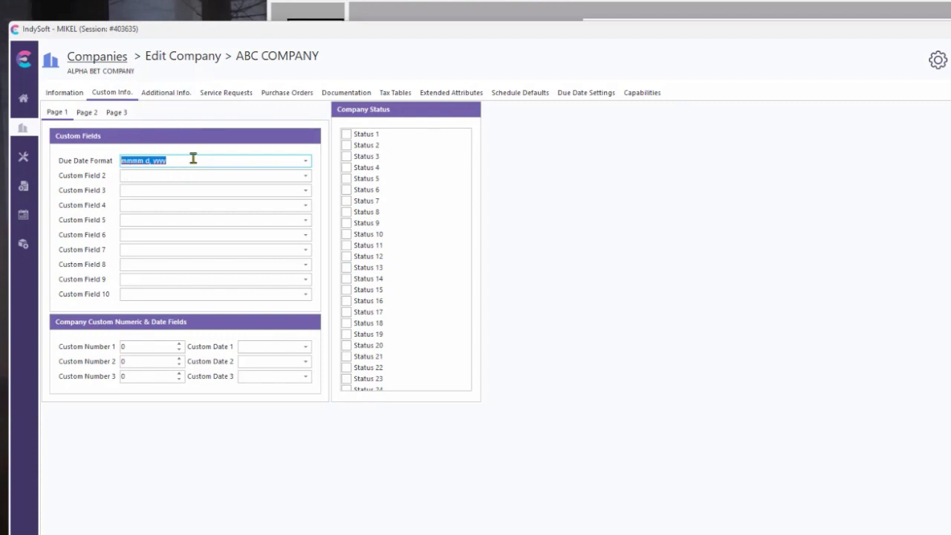
left_click(306, 161)
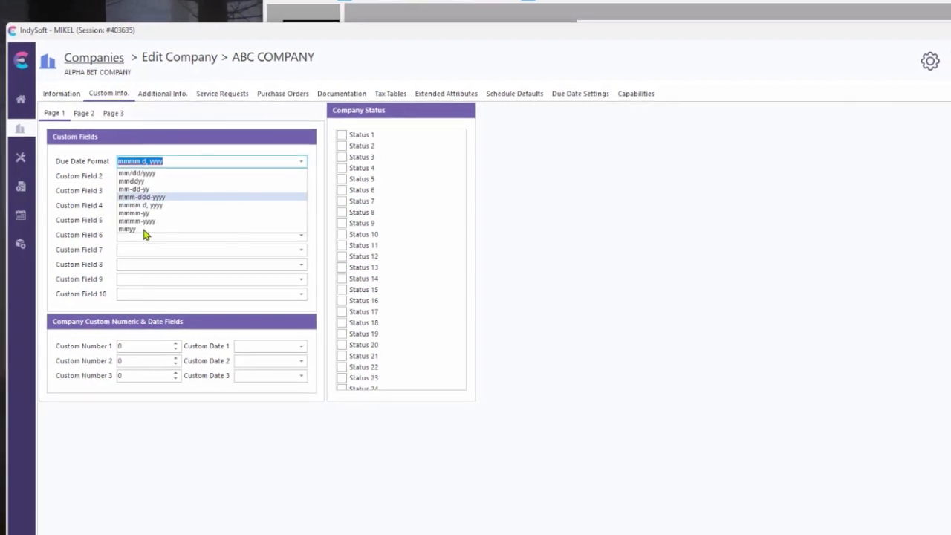